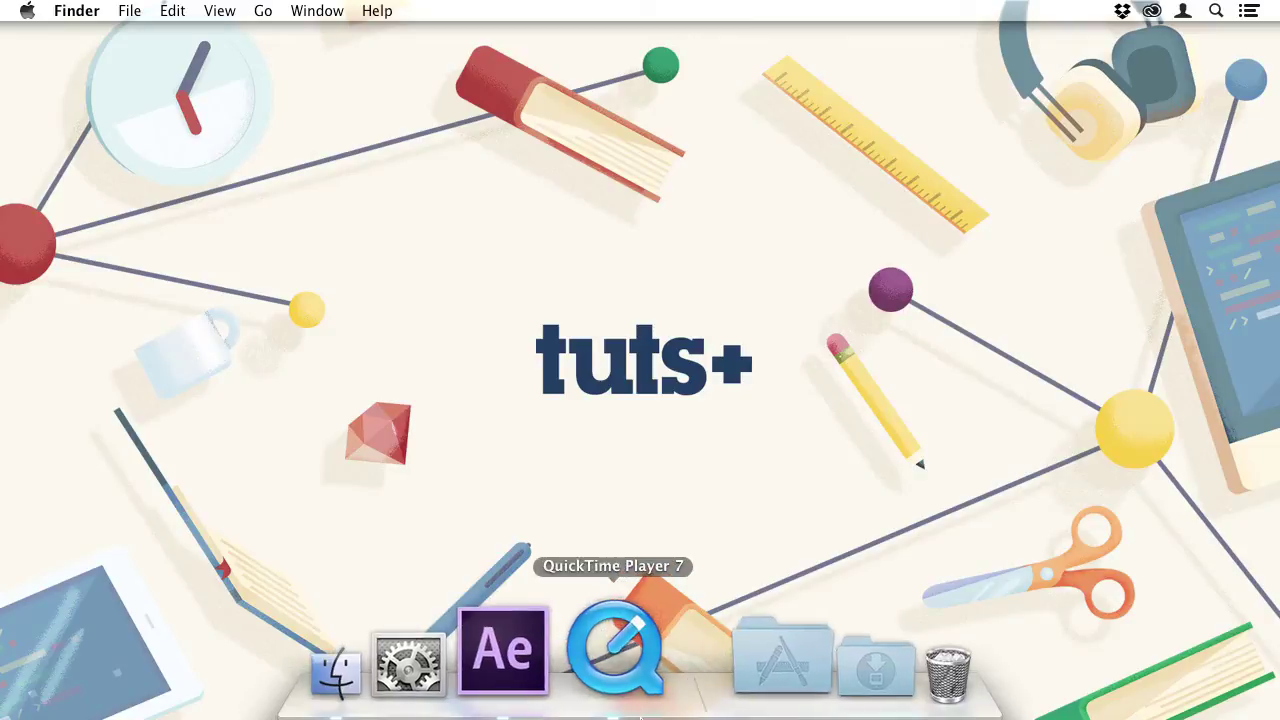
Switch from Finder to After Effects, showing the Outside composition in Cosmo.aep
left_click(546, 645)
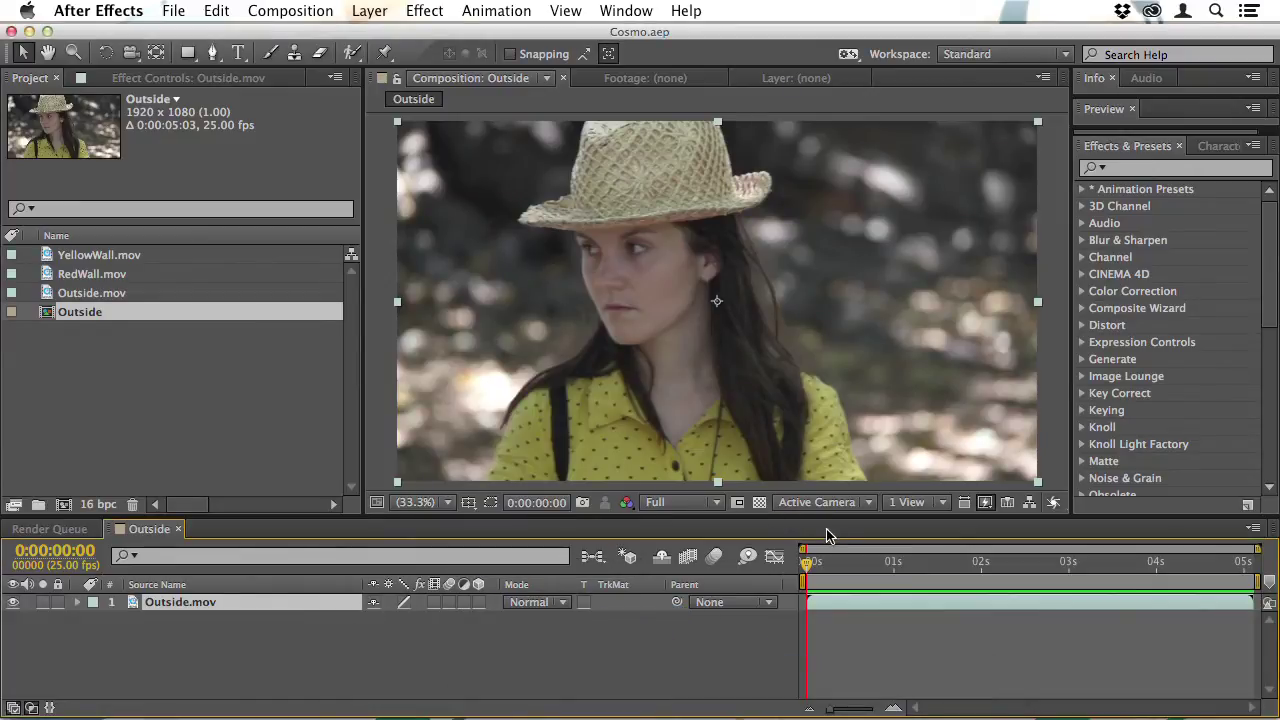
Play the Outside composition preview and stop it at 0:00:04:17
key("h")
key("v")
key("space")
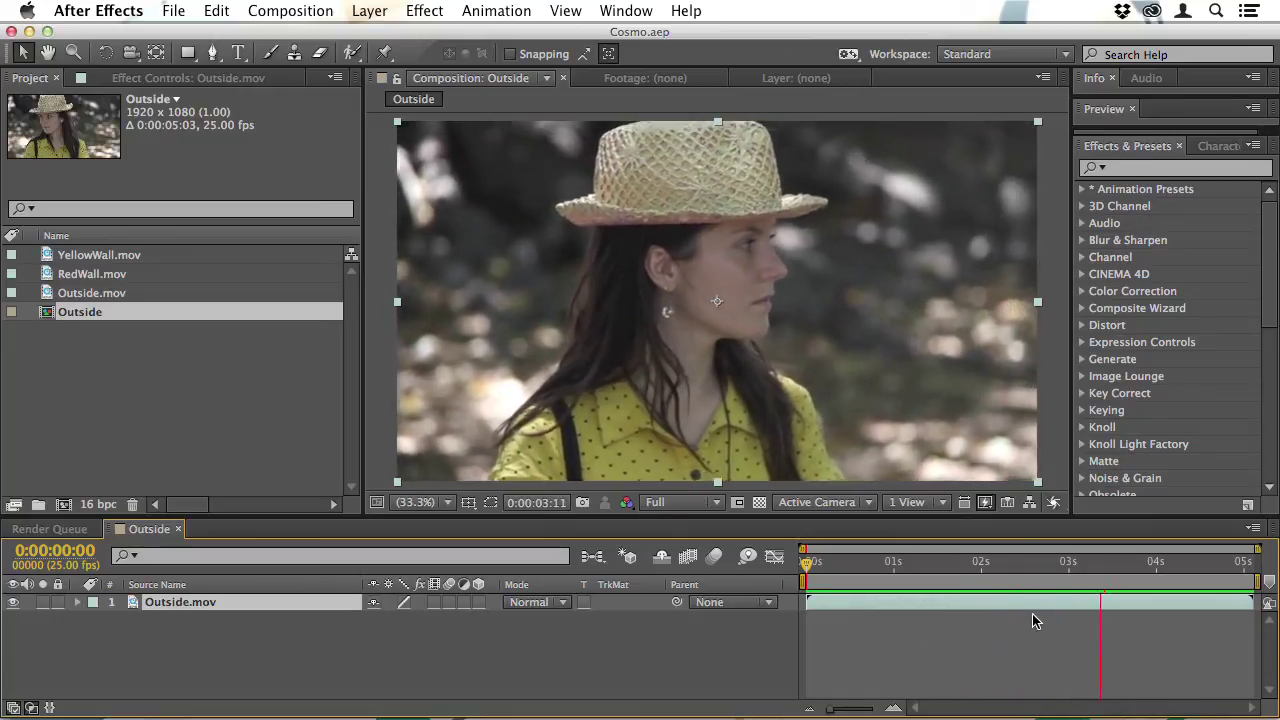
key("space")
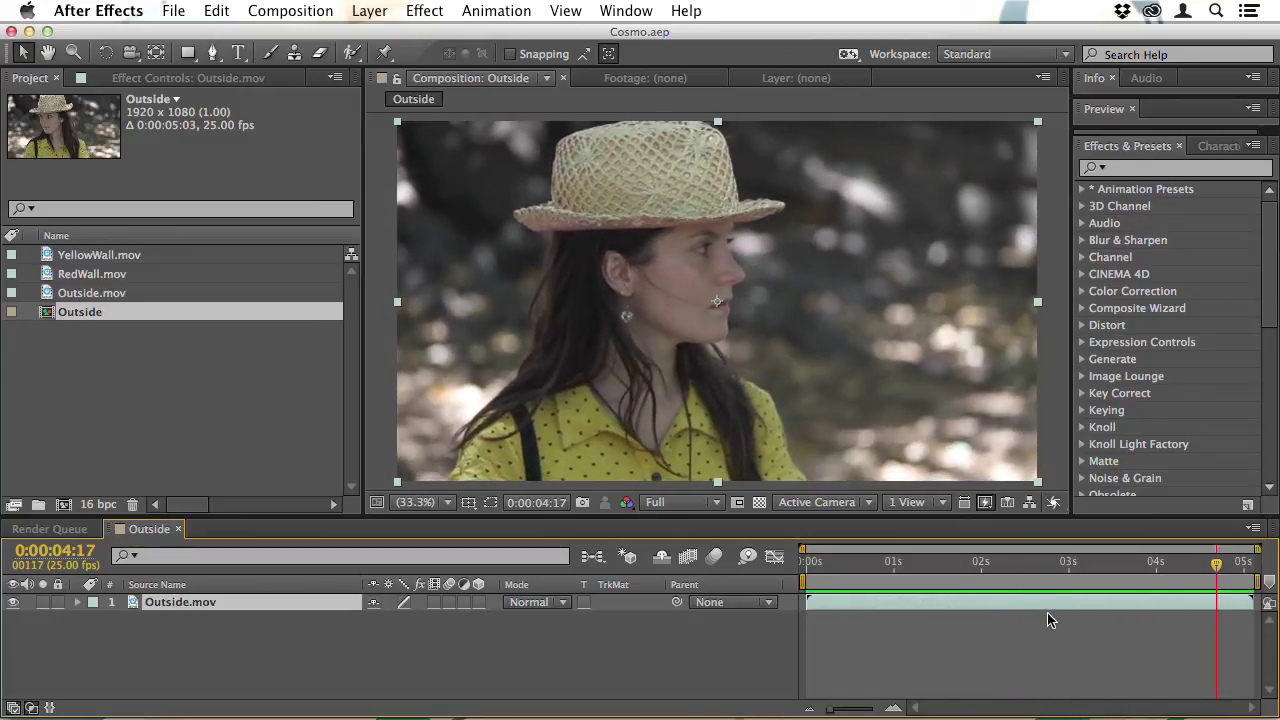
Search 'cosm', apply Red Giant Cosmo to Outside.mov, and move to frame 0:00:00:23
left_click(1122, 170)
type("cosm")
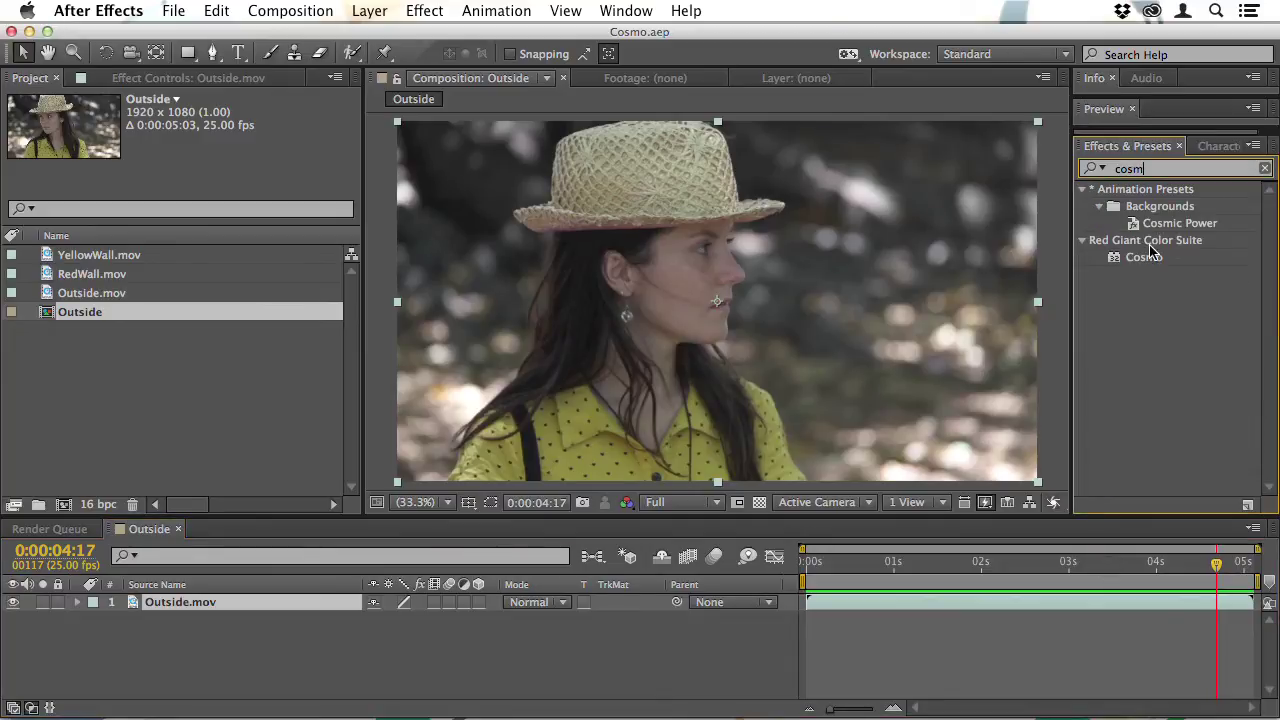
left_click_drag(1145, 257, 625, 285)
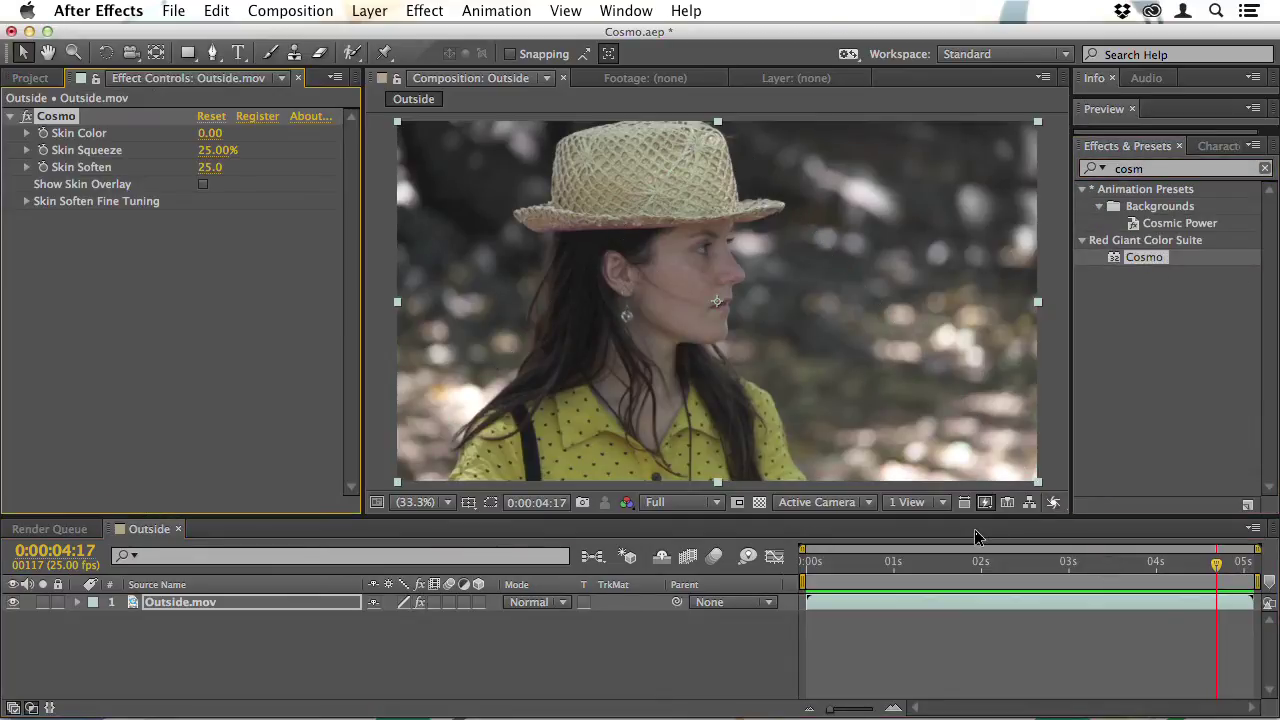
left_click(888, 566)
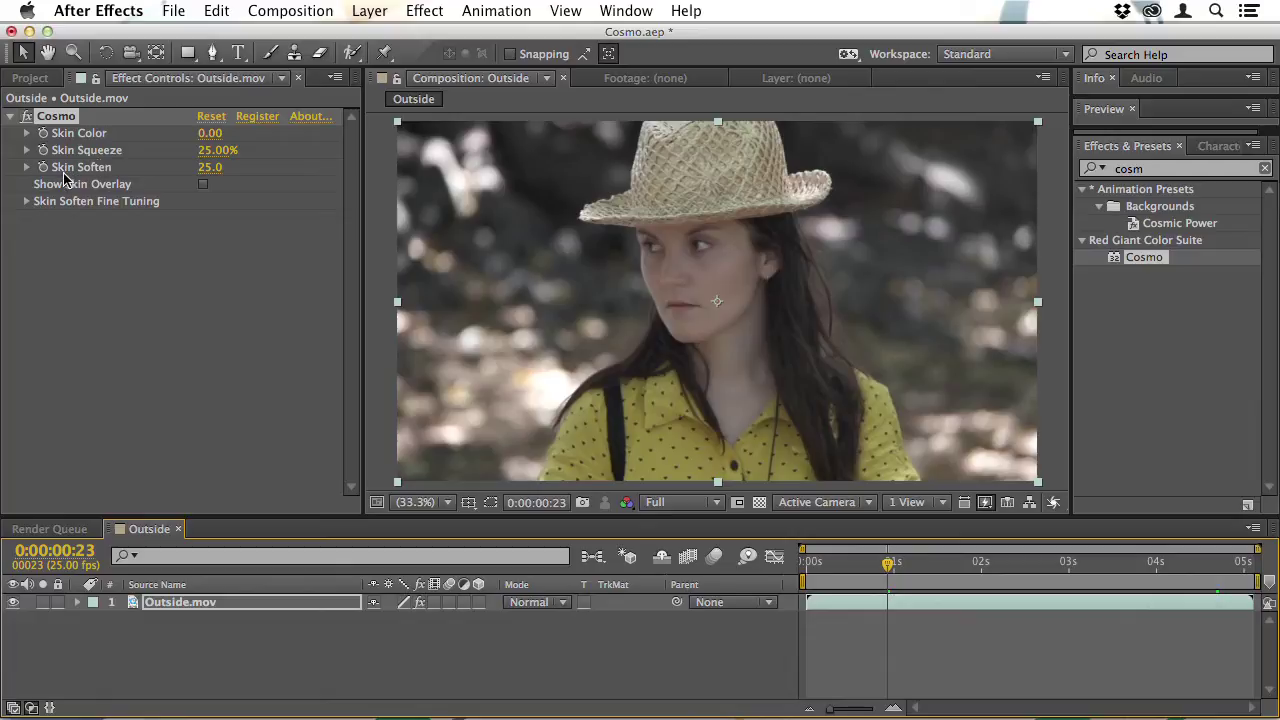
Expand Skin Soften Fine Tuning, view the skin selection, and compare the clip with Cosmo off and on
left_click(27, 201)
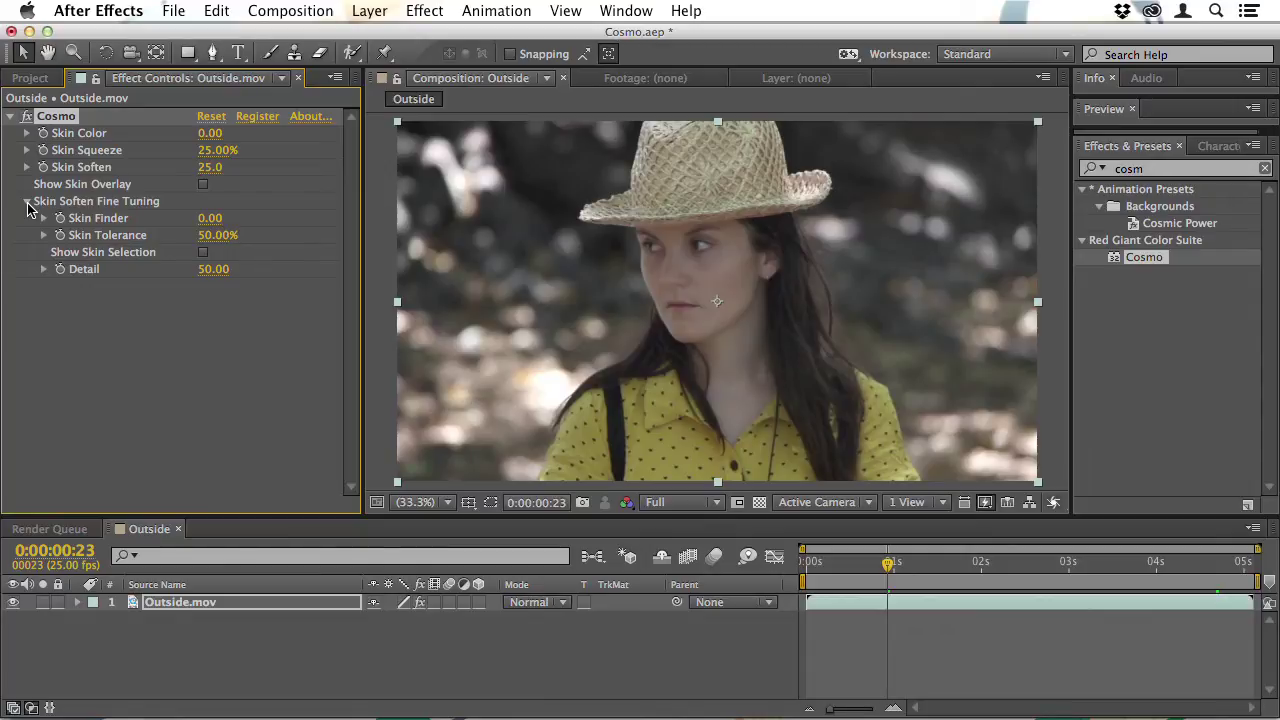
left_click(203, 253)
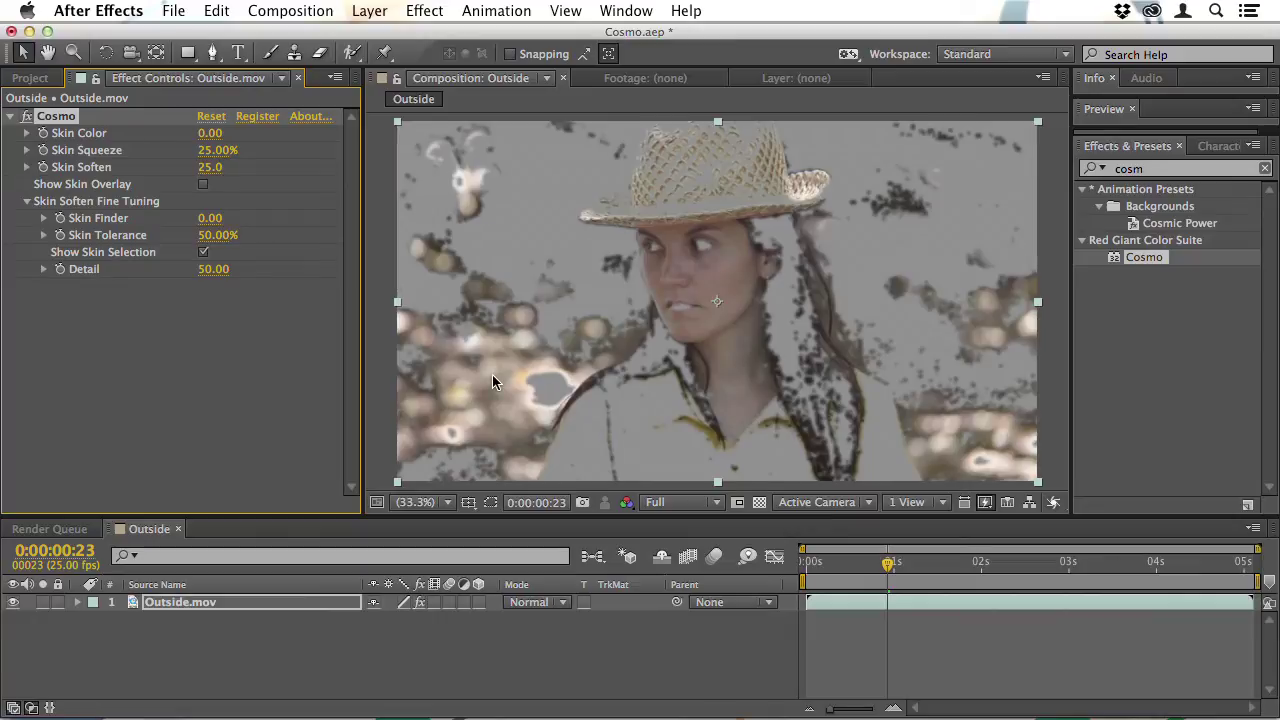
left_click(204, 253)
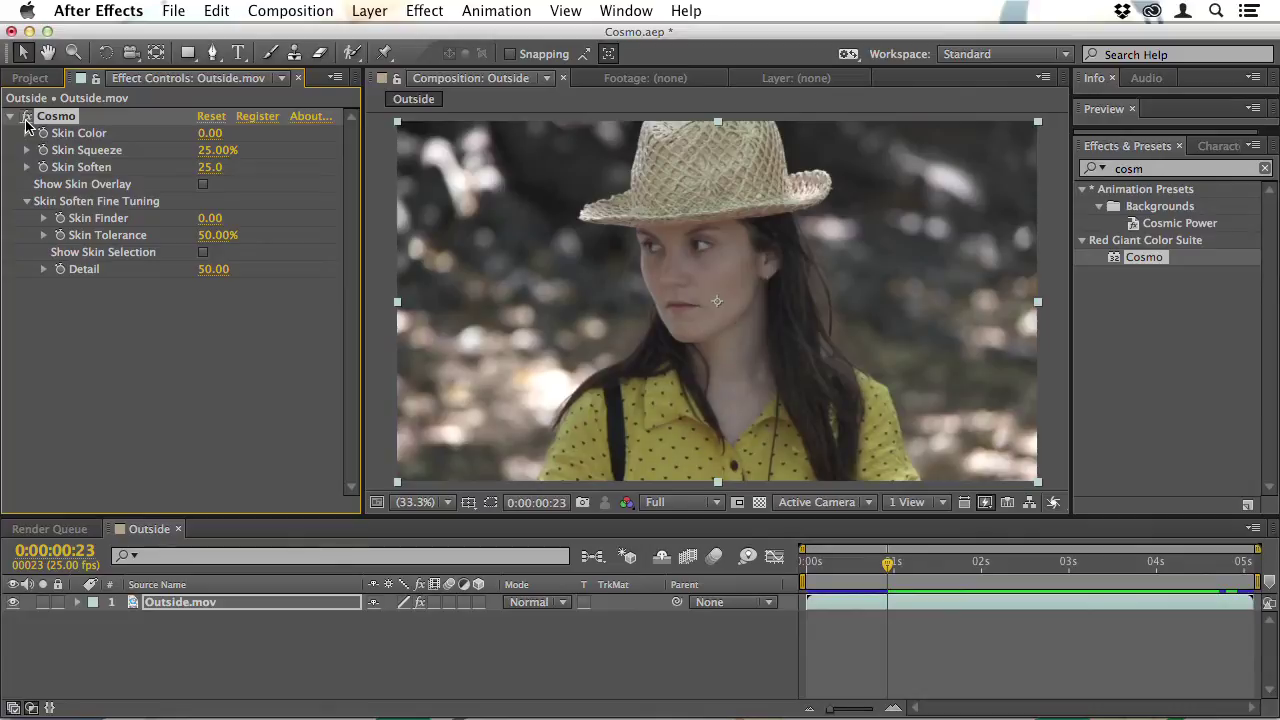
left_click(27, 117)
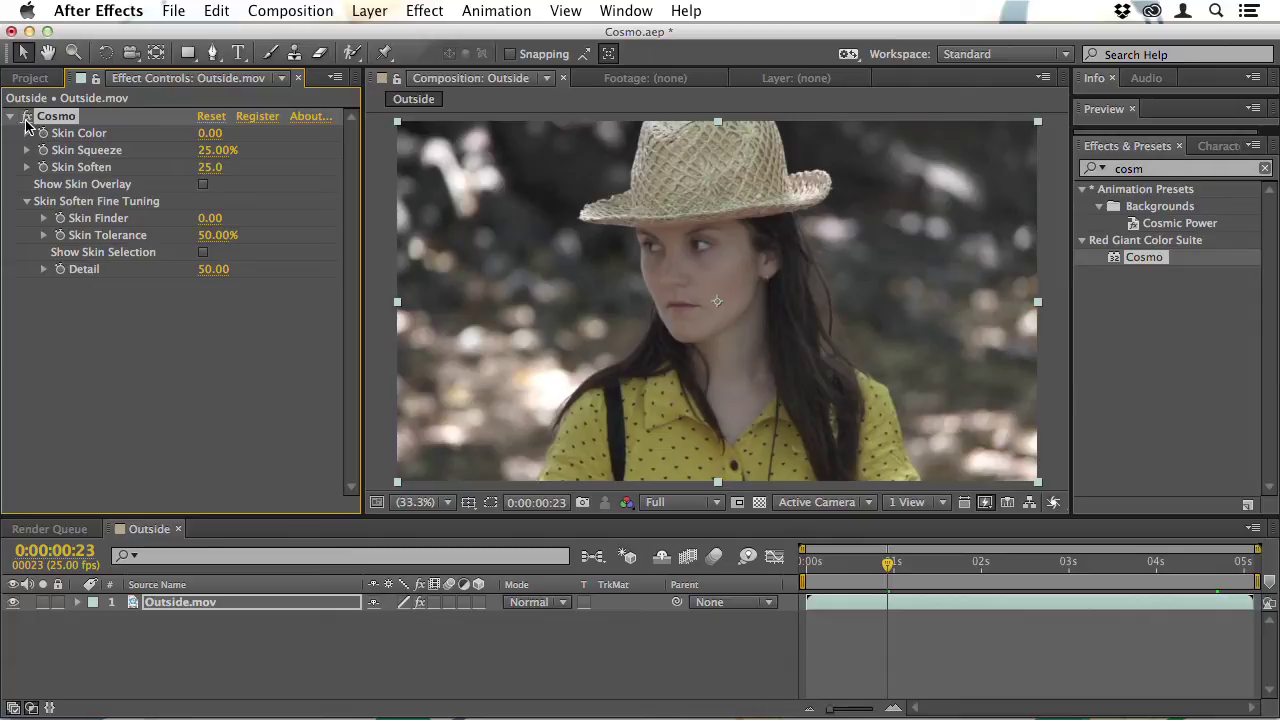
left_click(27, 117)
left_click(27, 117)
left_click(204, 253)
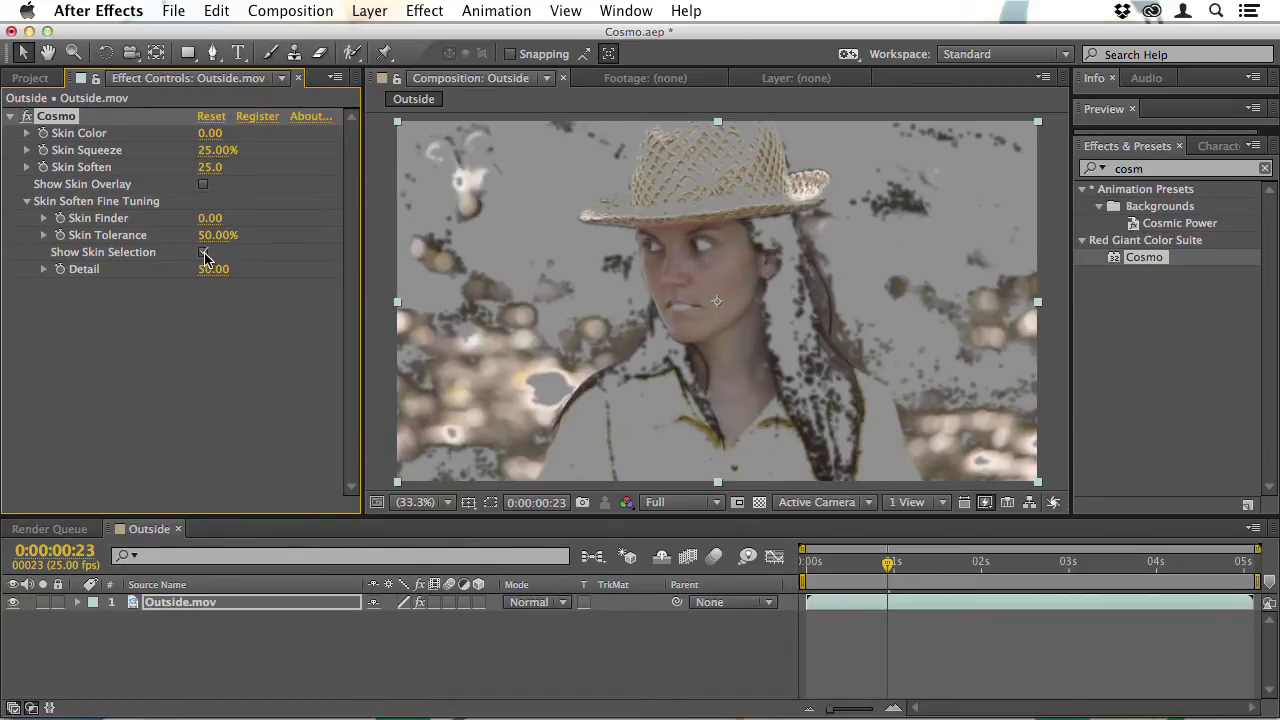
Set Skin Finder to -41 and Skin Tolerance to 71%, then hide the skin selection
mouse_move(210, 224)
left_mouse_down()
mouse_move(186, 224)
mouse_move(205, 238)
left_mouse_up()
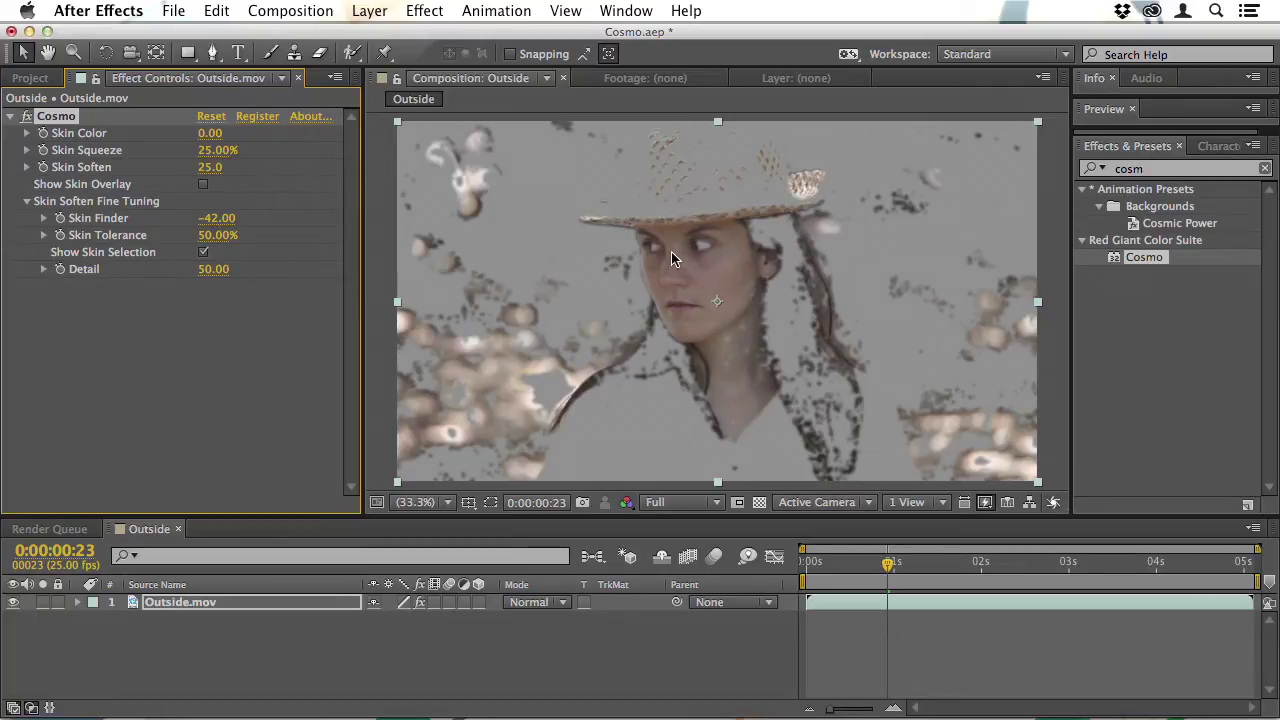
key("super+z")
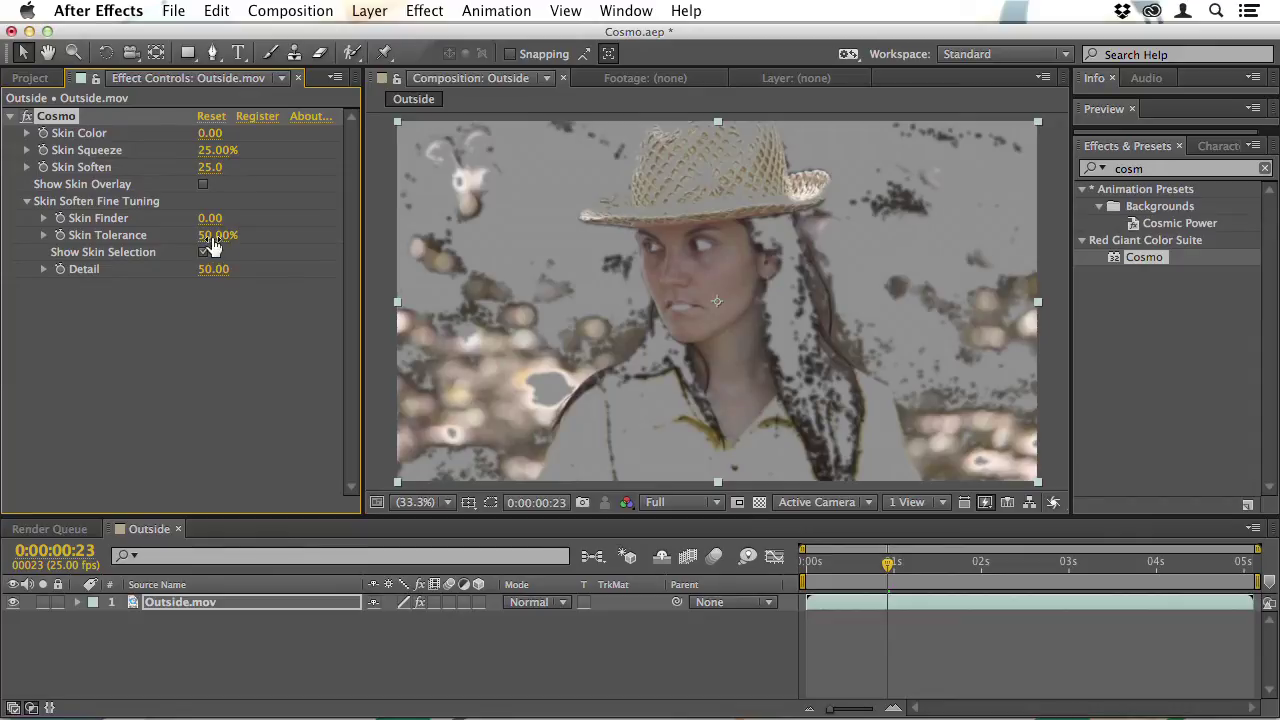
left_click_drag(210, 240, 233, 225)
left_click_drag(205, 219, 239, 235)
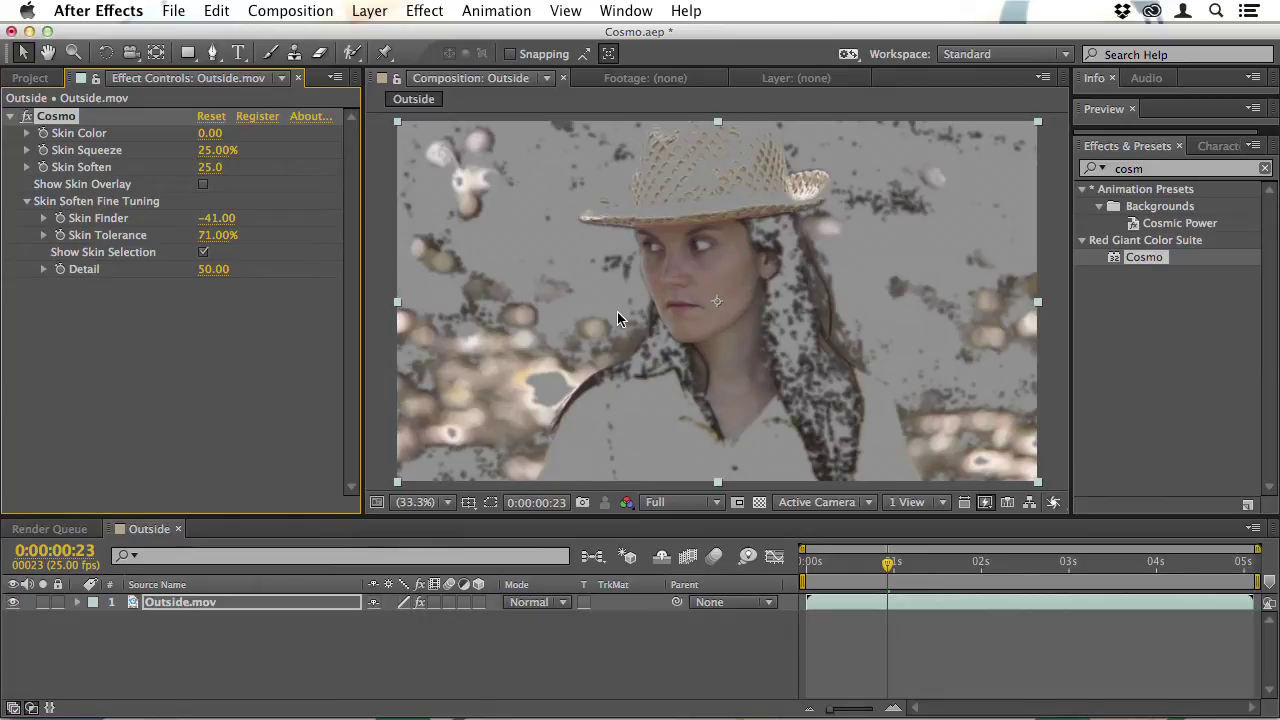
left_click(203, 253)
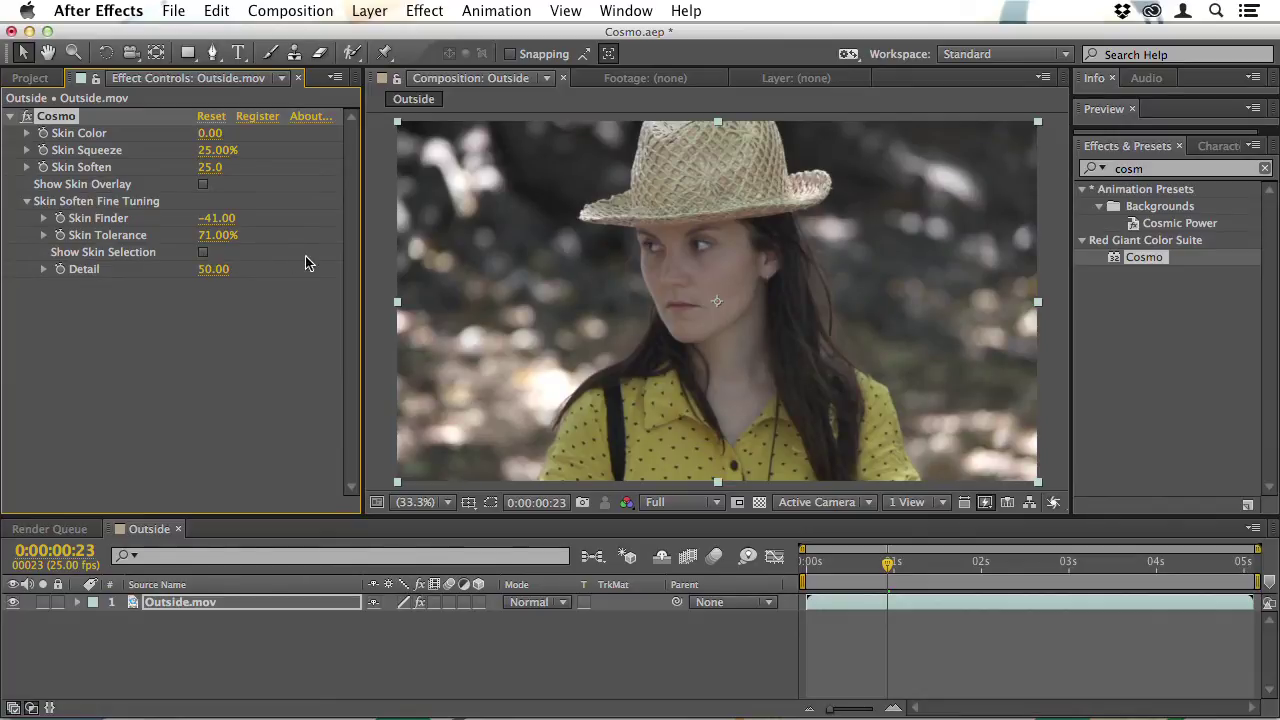
left_click(886, 566)
At 0:00:03:22, view the skin matte and try Skin Color at -15 and warmer values
left_click_drag(886, 568, 1153, 572)
left_click(204, 254)
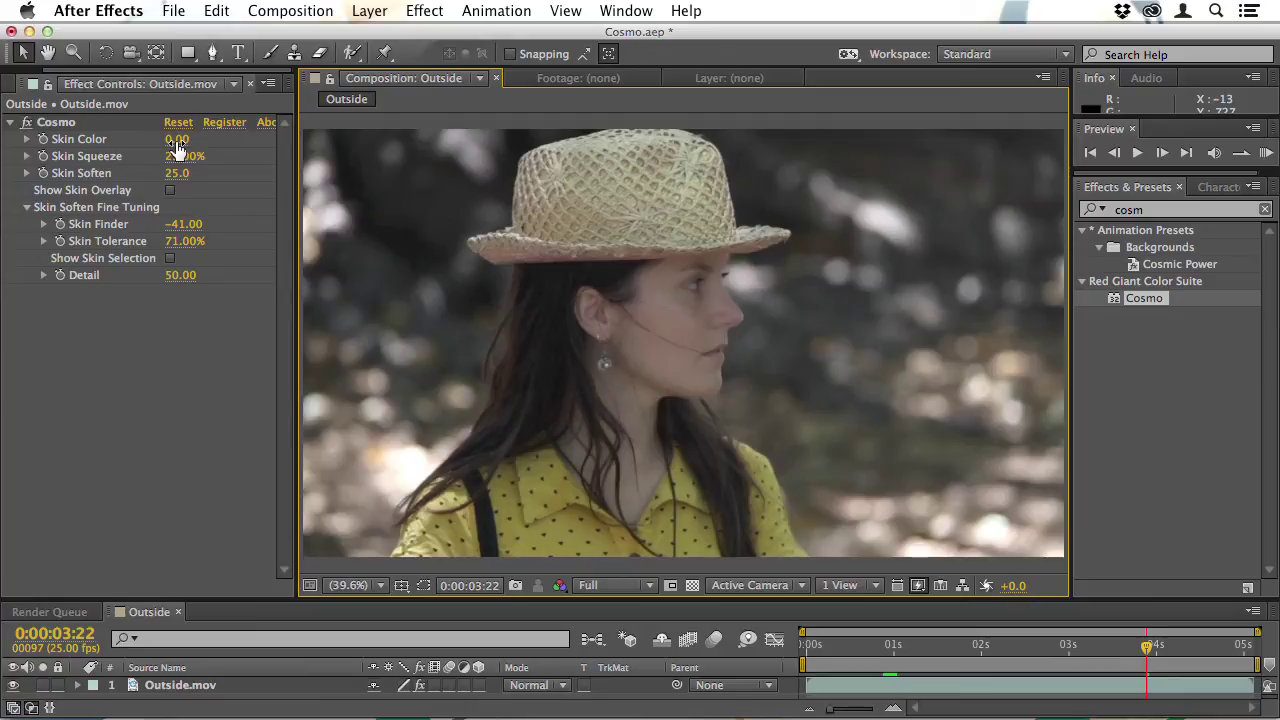
left_click_drag(176, 147, 152, 150)
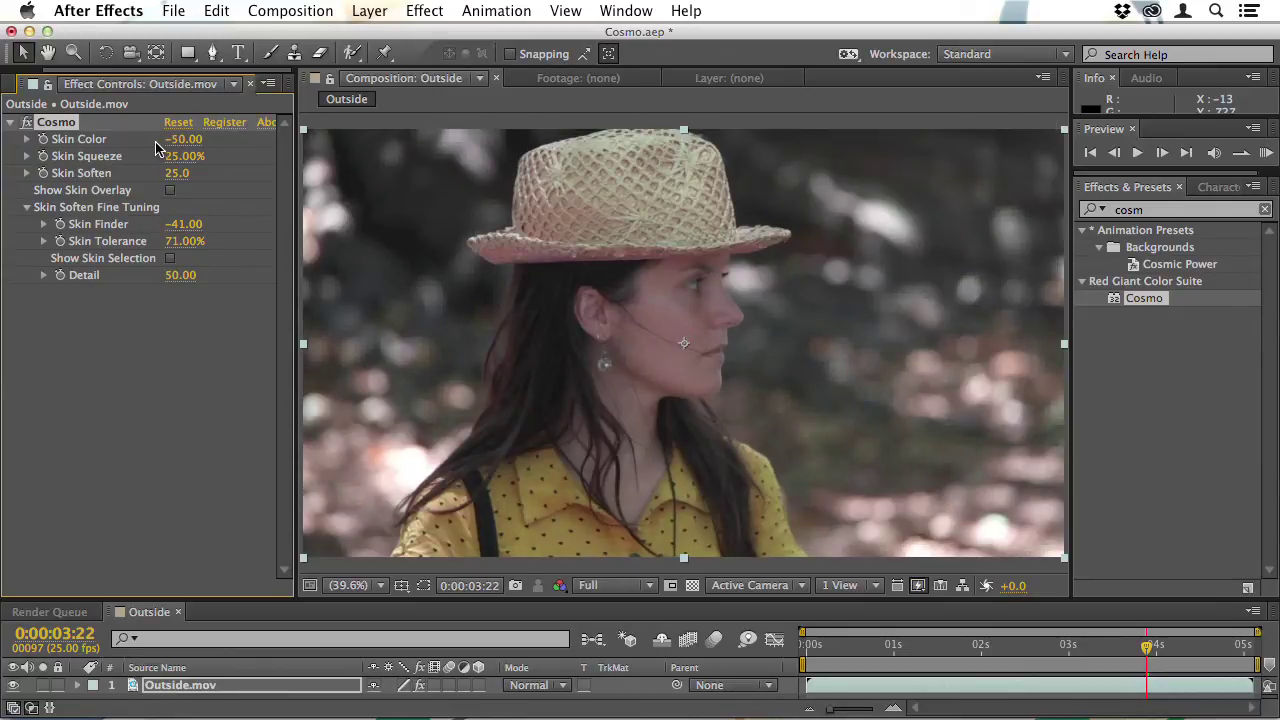
left_click_drag(180, 150, 270, 142)
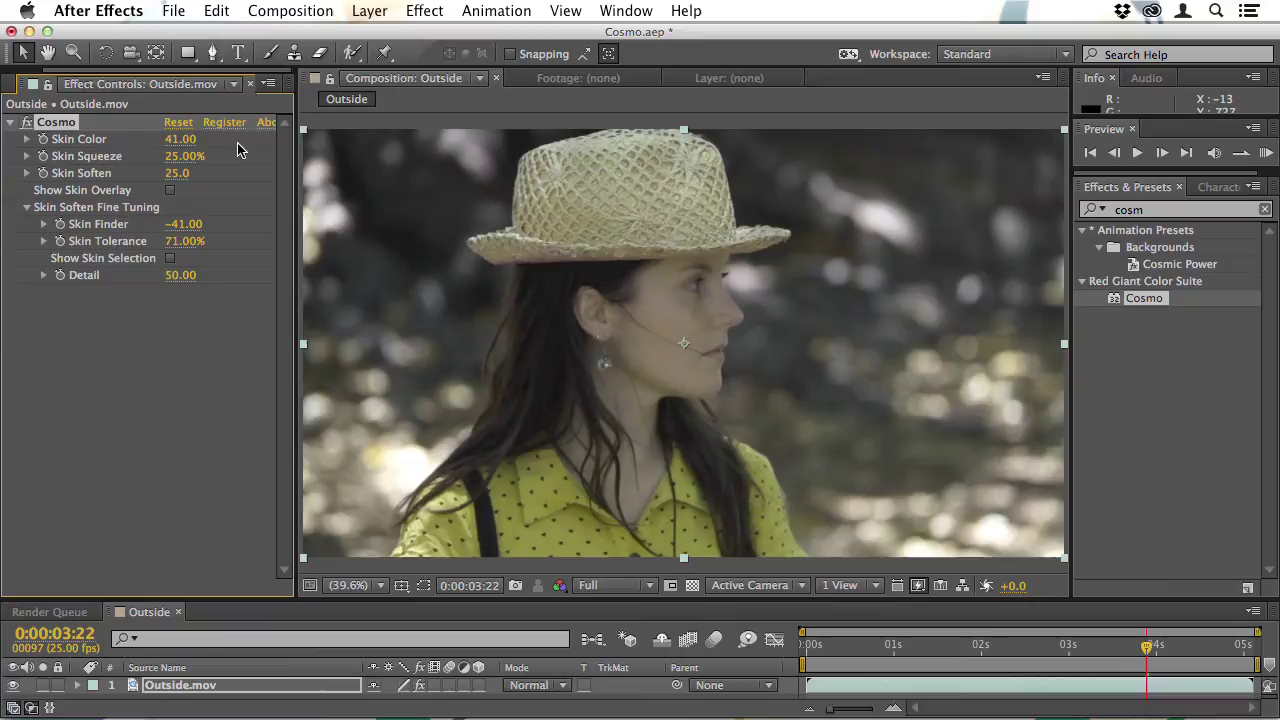
Reset Skin Color to 0, then fine-tune it to -9.00
key("super+z")
left_click(182, 141)
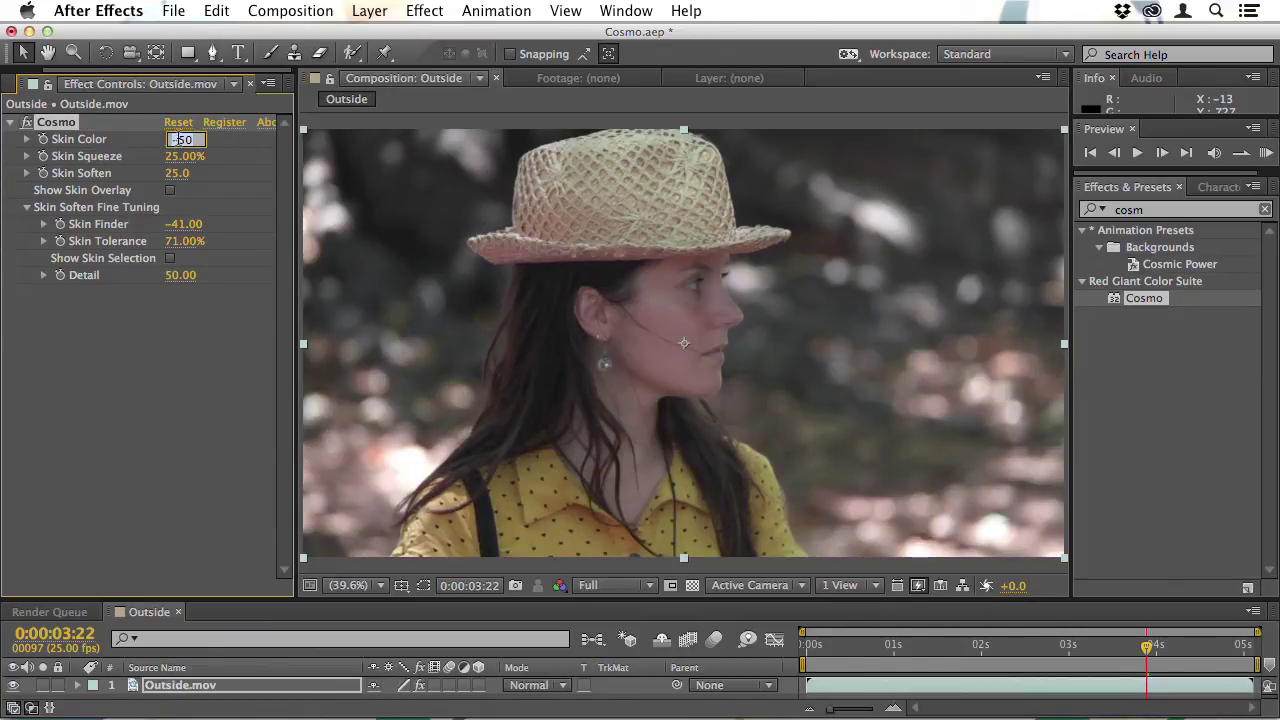
type("0")
key("Return")
mouse_move(175, 145)
left_mouse_down()
mouse_move(189, 141)
mouse_move(157, 141)
left_mouse_up()
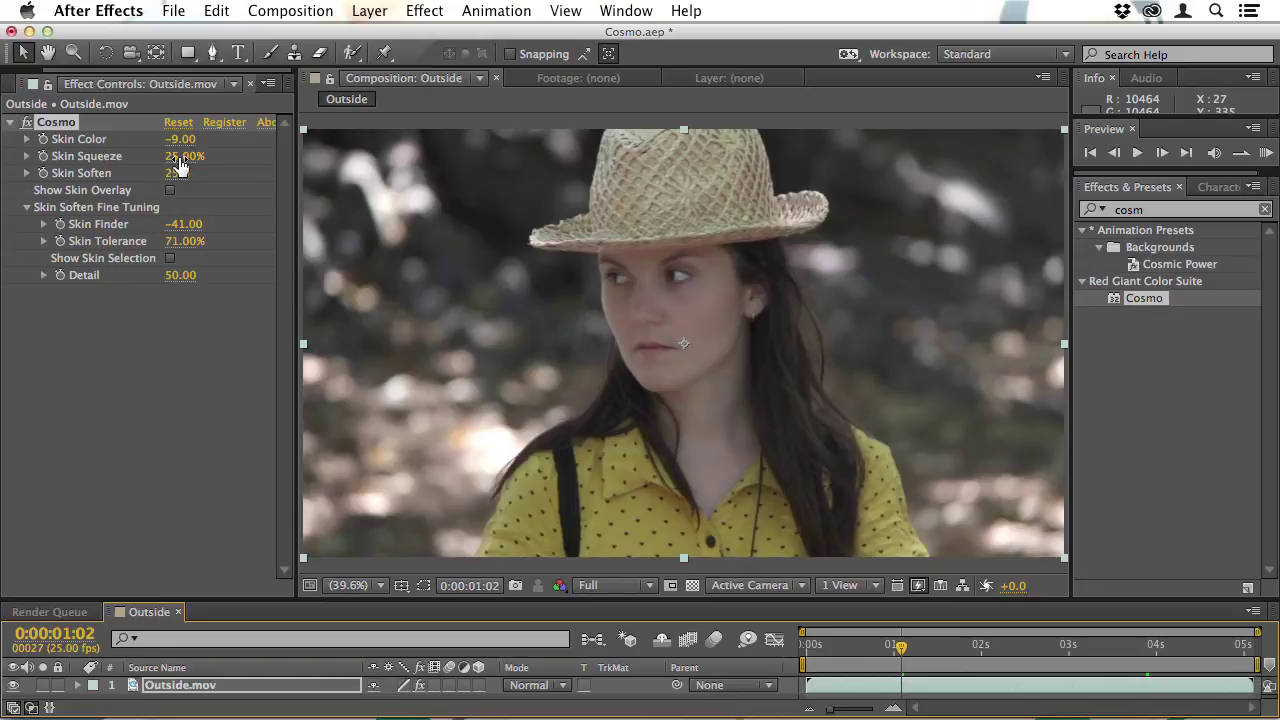
left_click_drag(180, 160, 221, 181)
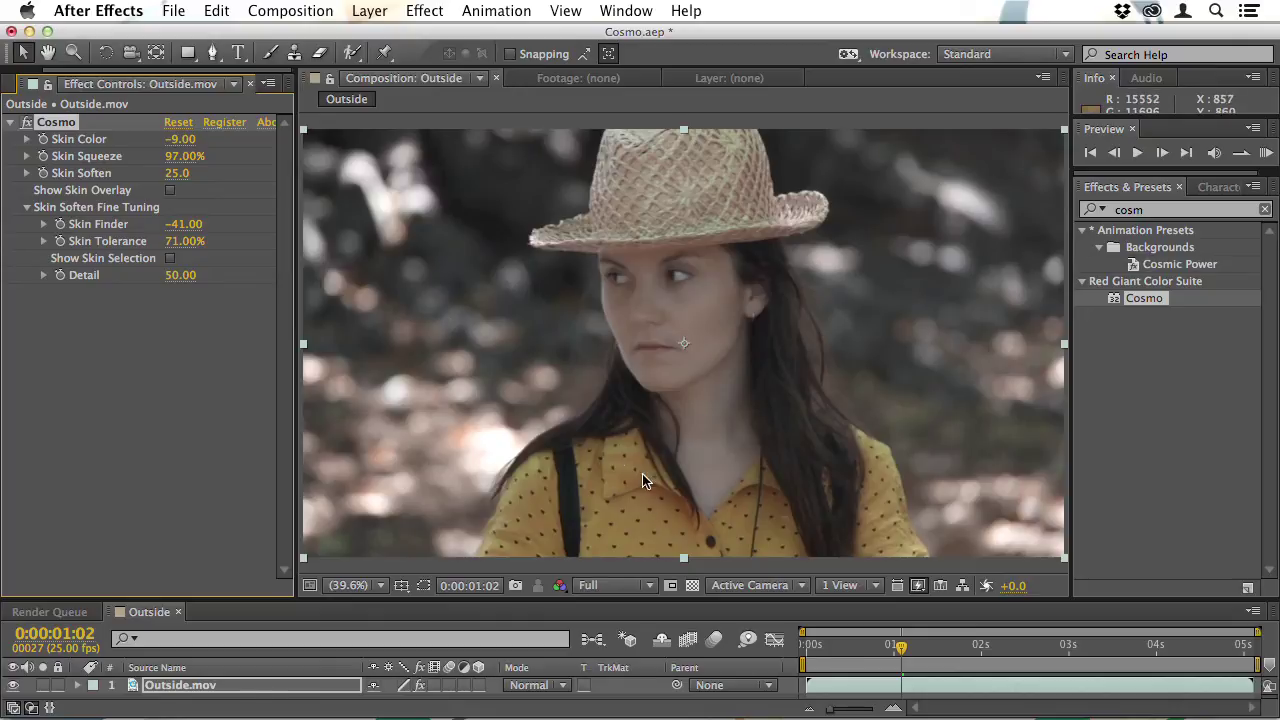
left_click(182, 158)
type("25")
key("Return")
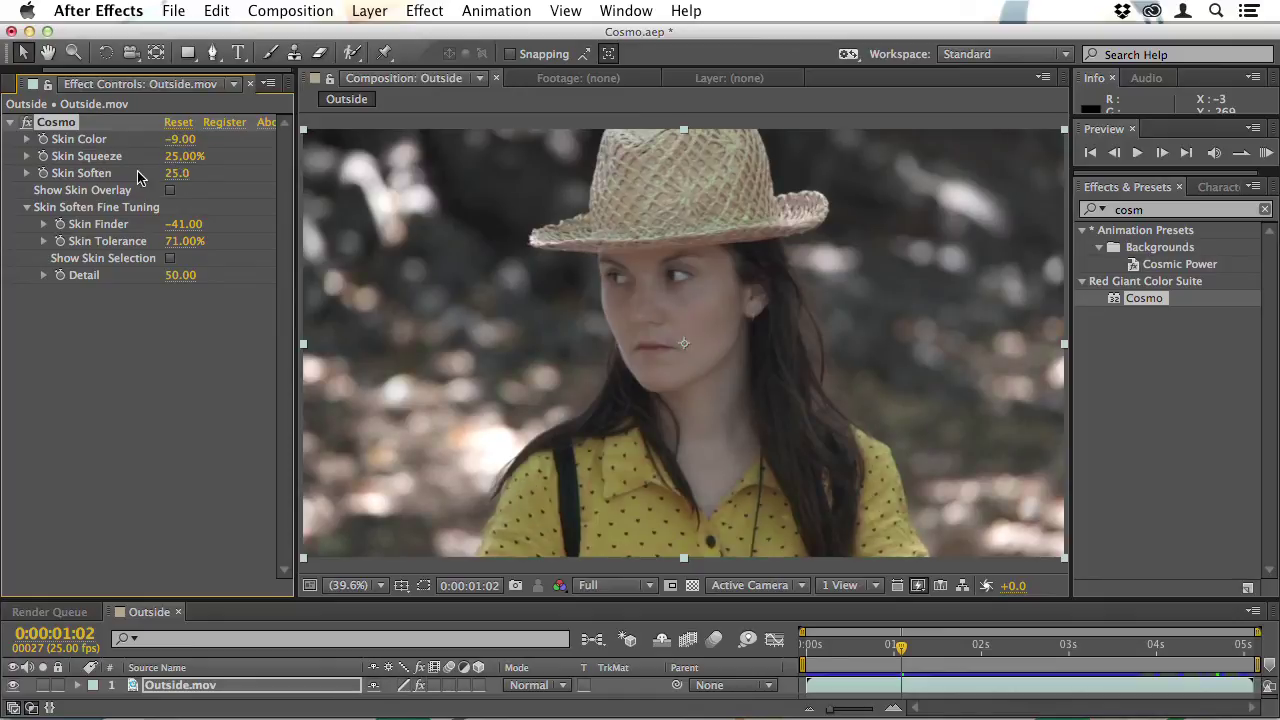
left_click_drag(180, 157, 118, 163)
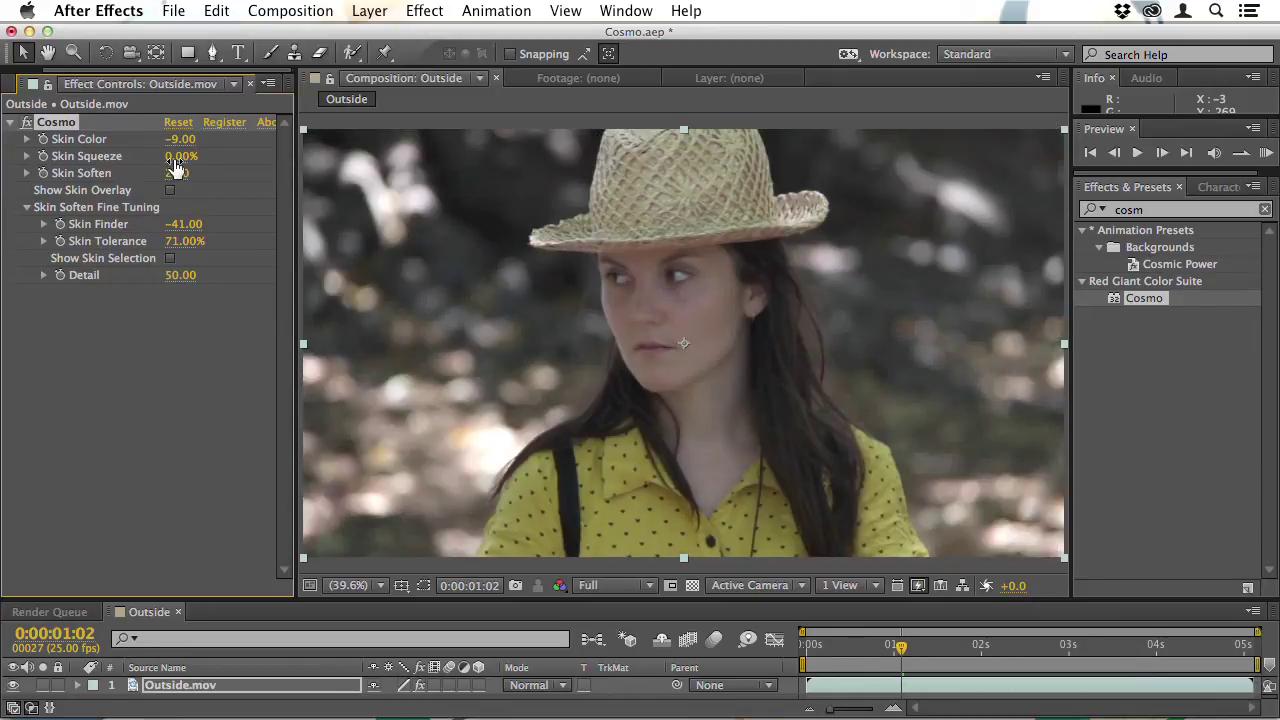
left_click(168, 160)
type("25")
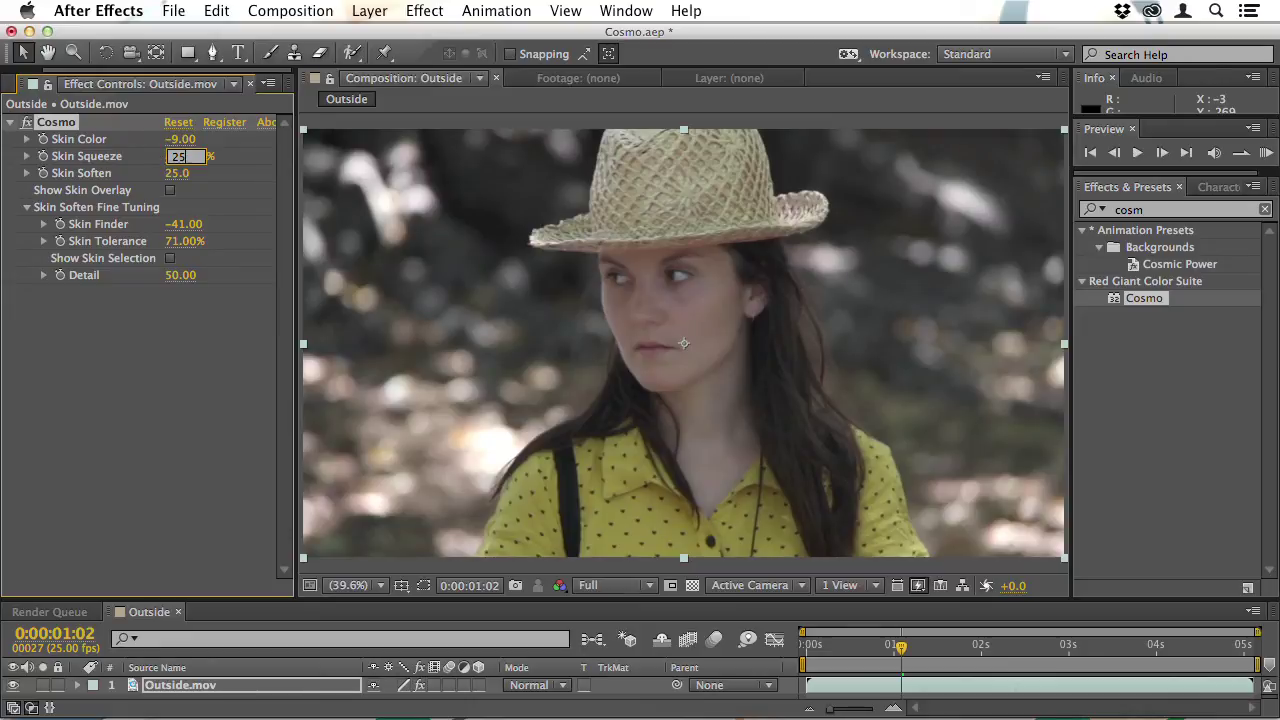
key("Return")
left_click_drag(1012, 648, 1048, 652)
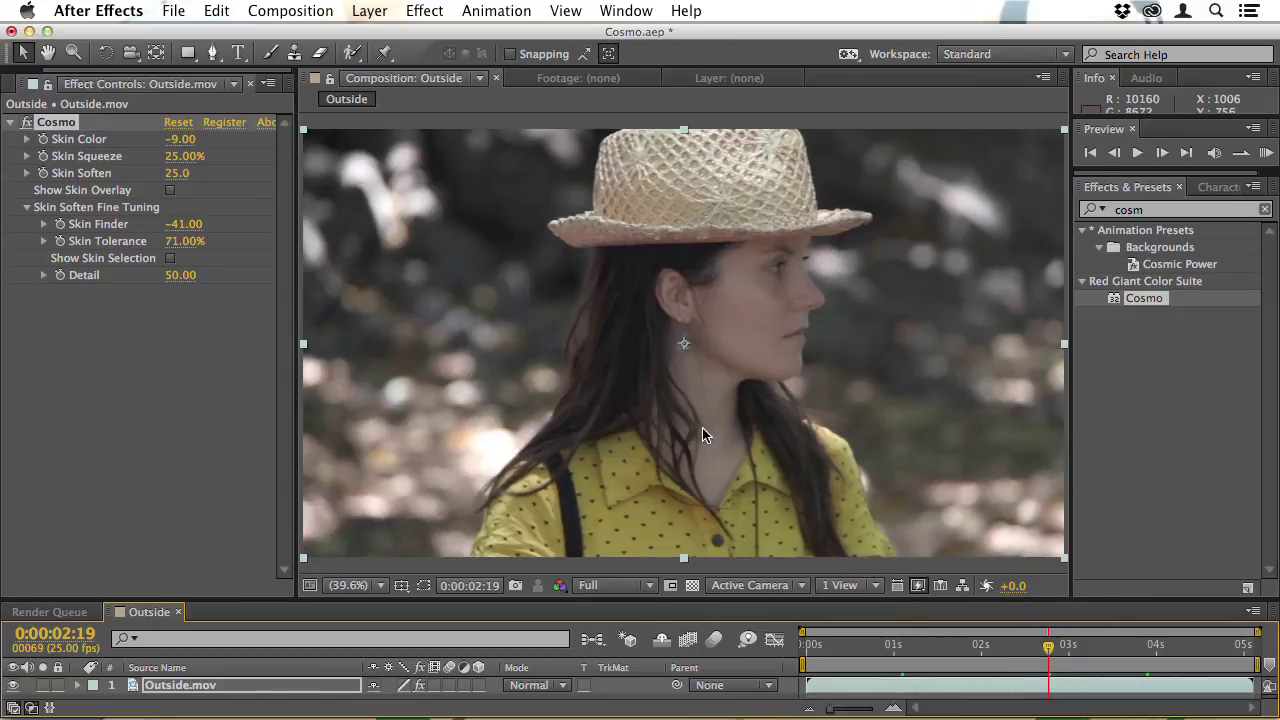
left_click(173, 174)
type("100")
key("Return")
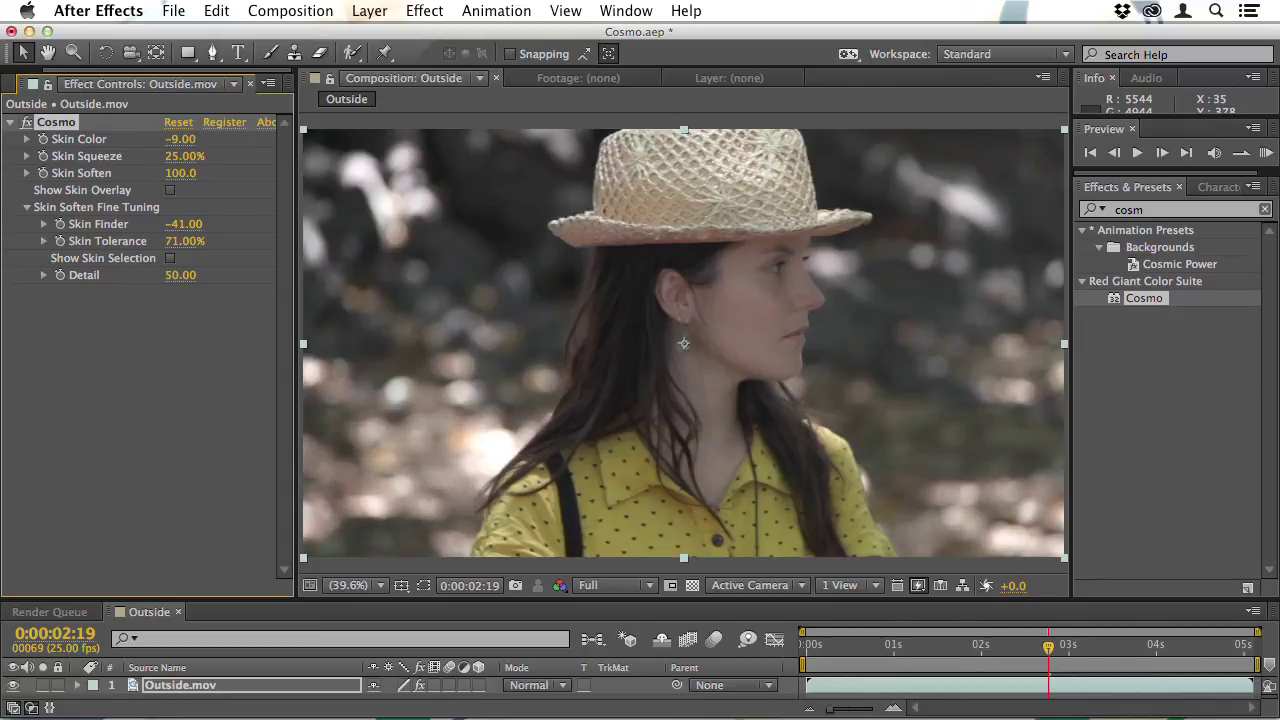
left_click(886, 649)
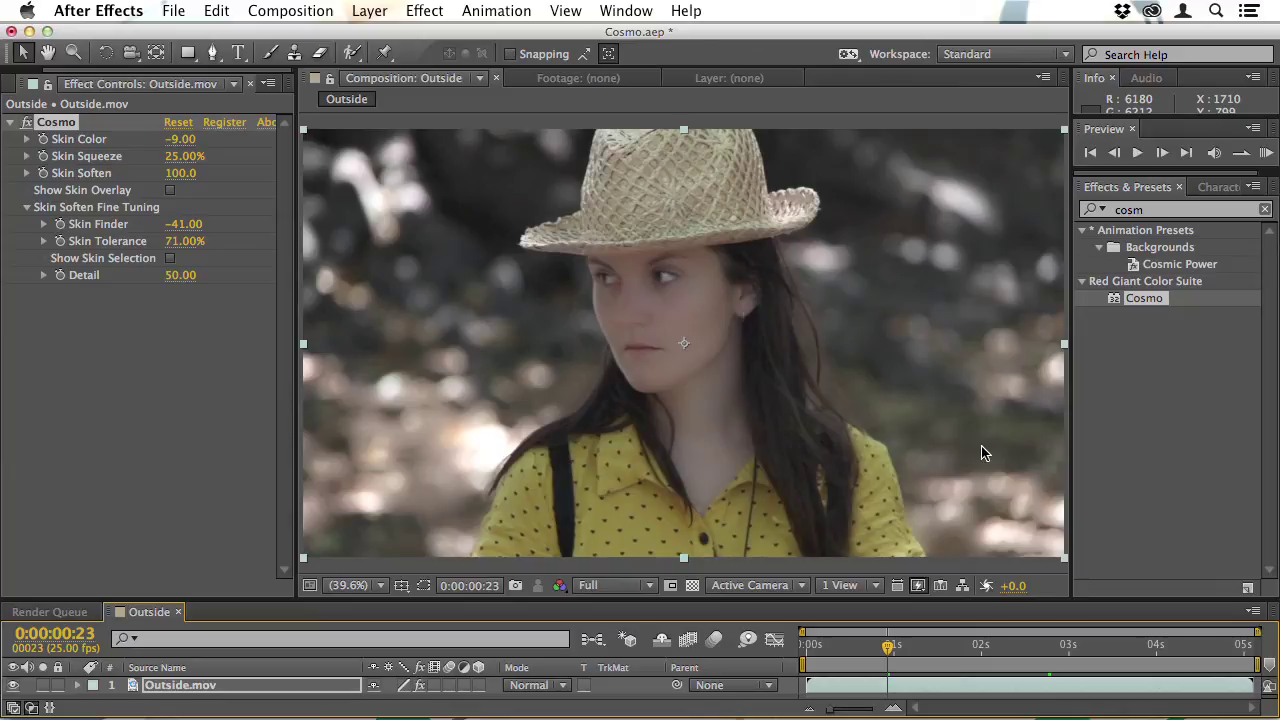
mouse_move(182, 173)
left_mouse_down()
mouse_move(140, 173)
mouse_move(186, 180)
left_mouse_up()
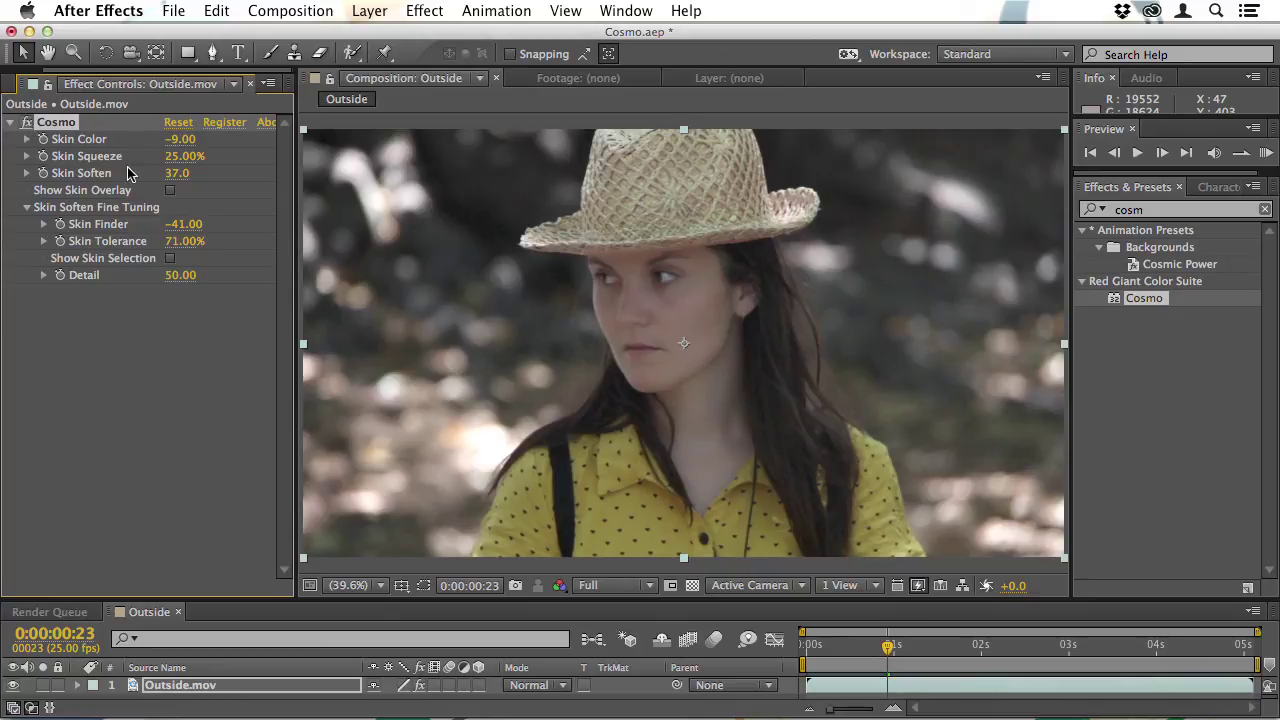
left_click_drag(176, 173, 207, 178)
left_click(180, 174)
type("25")
key("Return")
key("space")
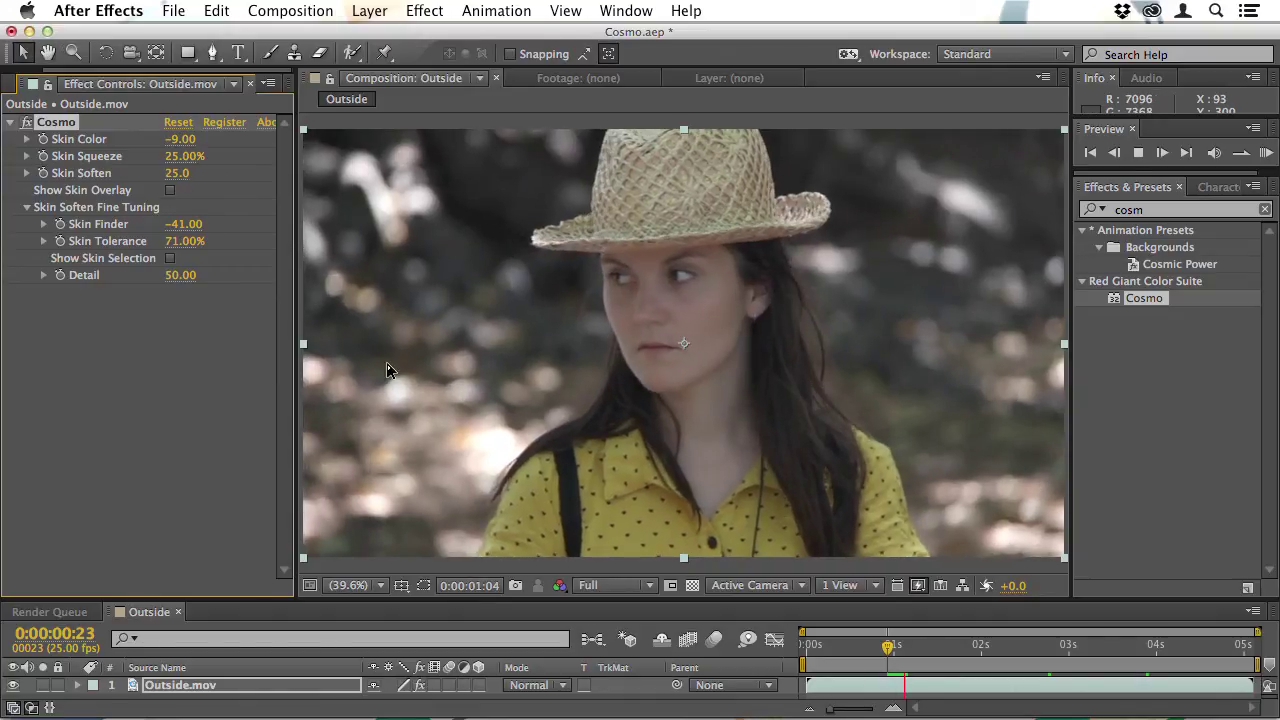
left_click(43, 275)
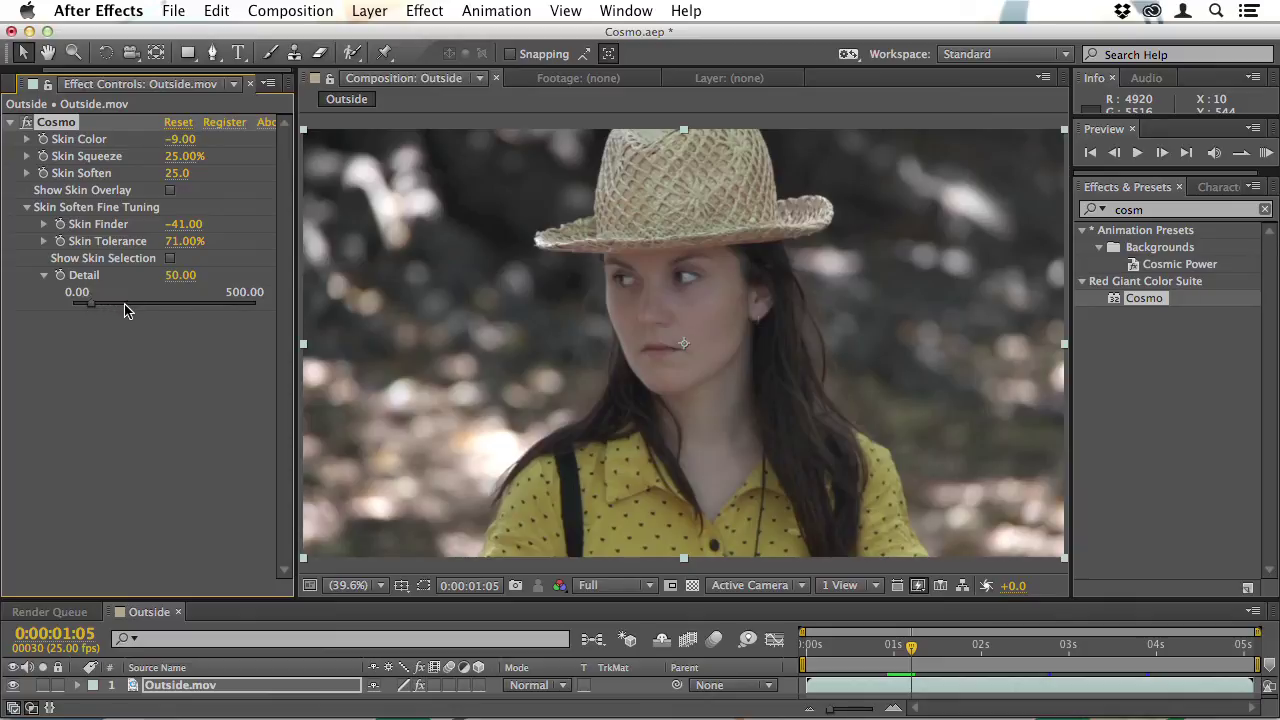
Push Cosmo's Detail to 500, lower it to about 109.29, and play the clip to review
left_click(248, 310)
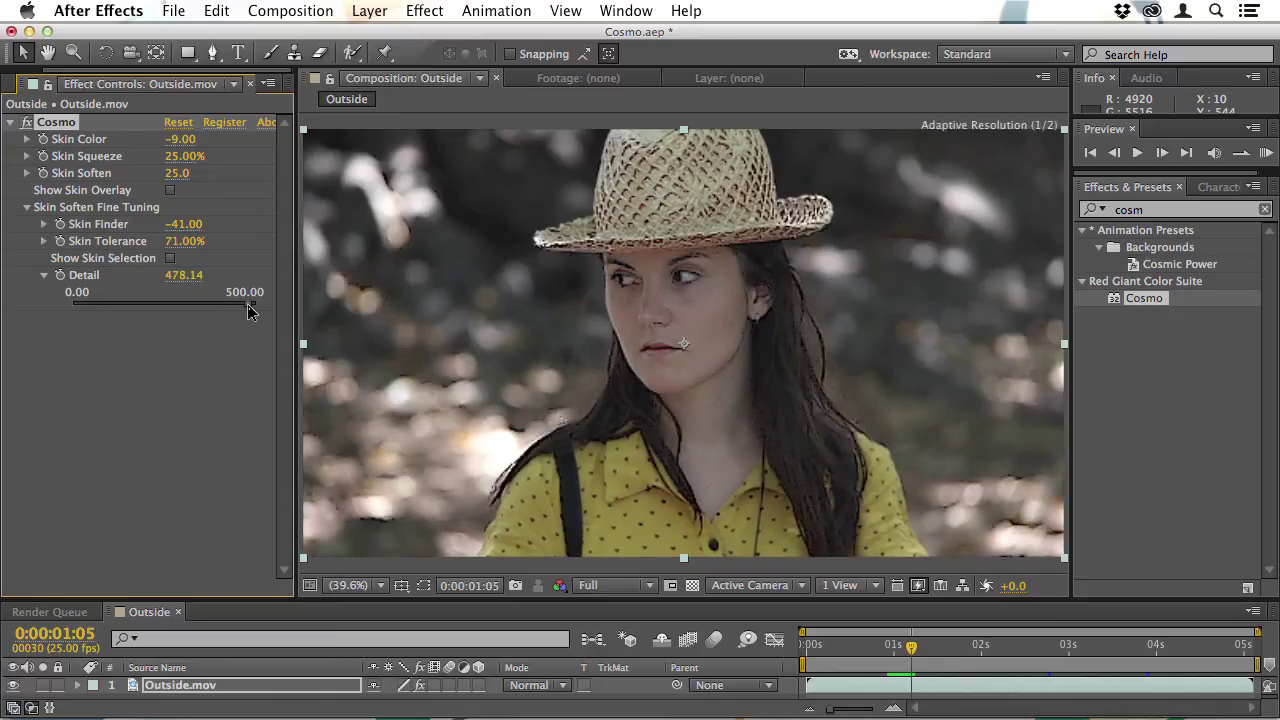
left_click(255, 310)
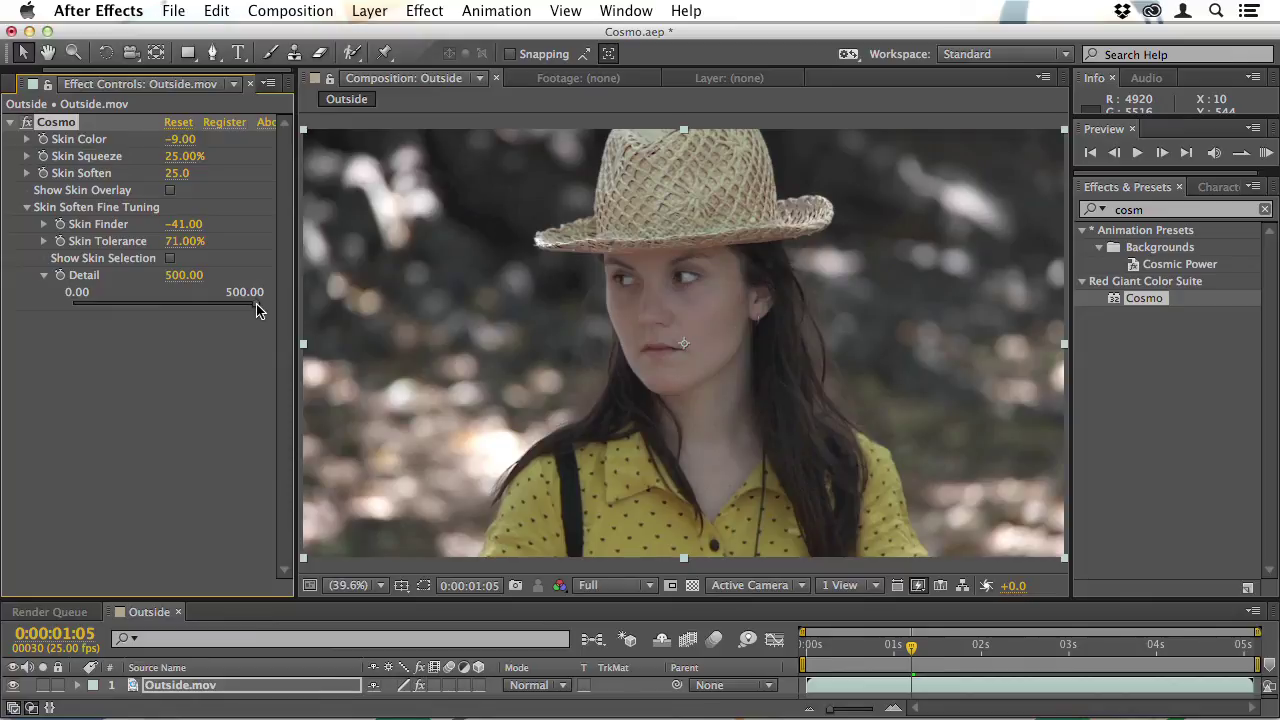
left_click_drag(256, 303, 115, 310)
key("space")
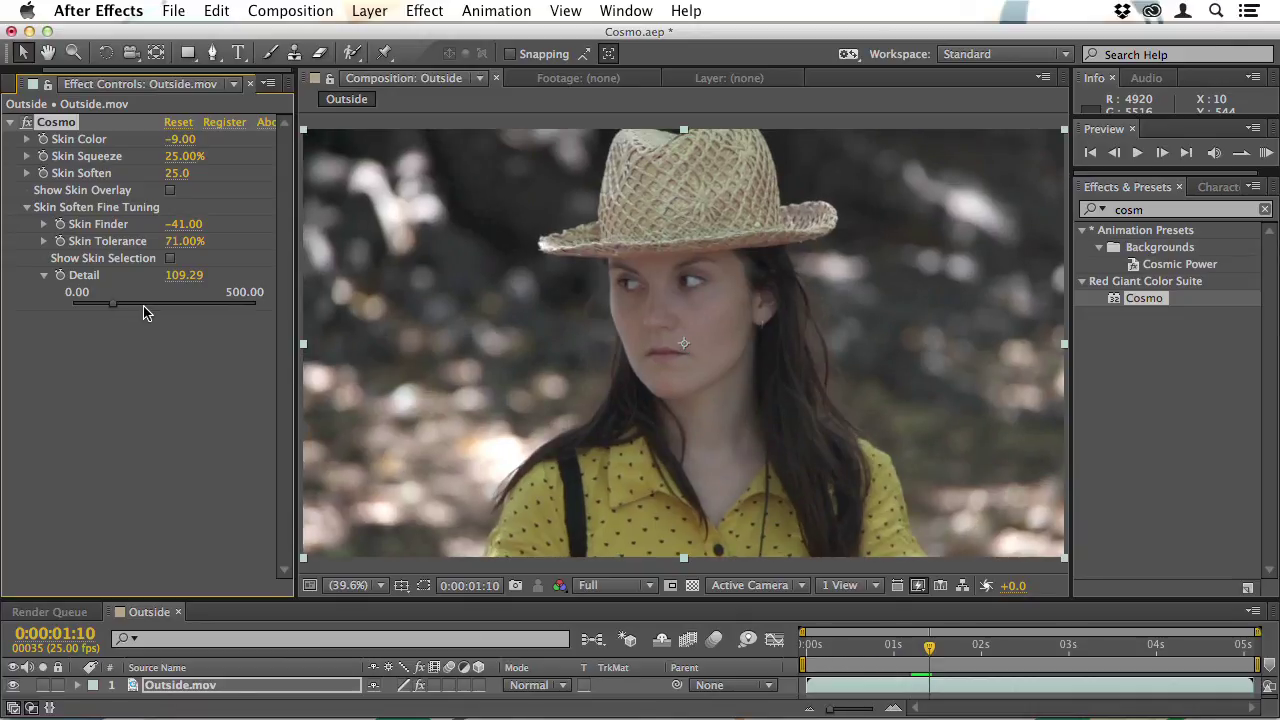